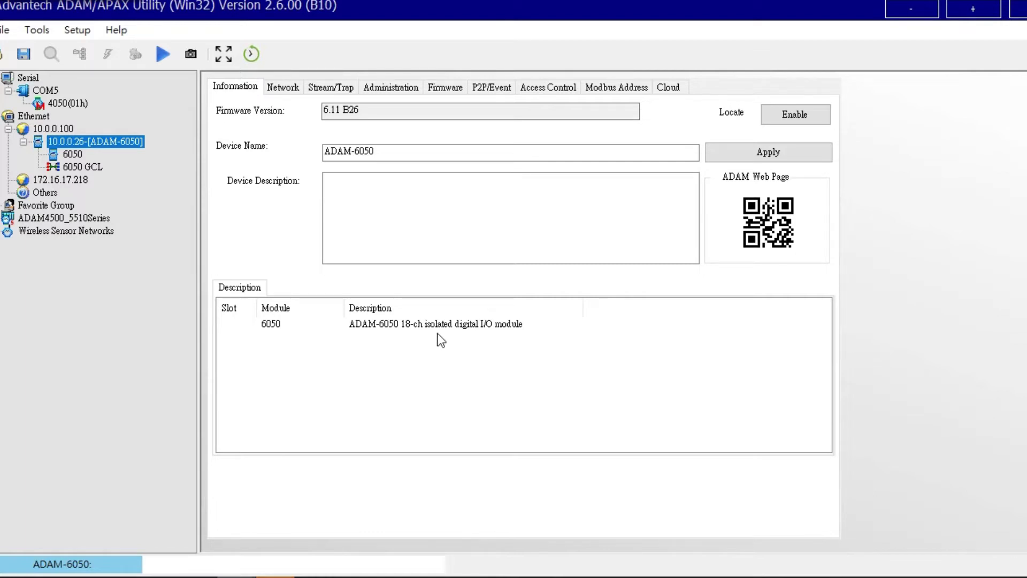
# Unlock the ADAM-6050's GCL settings with the device password and switch the logic to PROG mode.
pyautogui.click(98, 166)
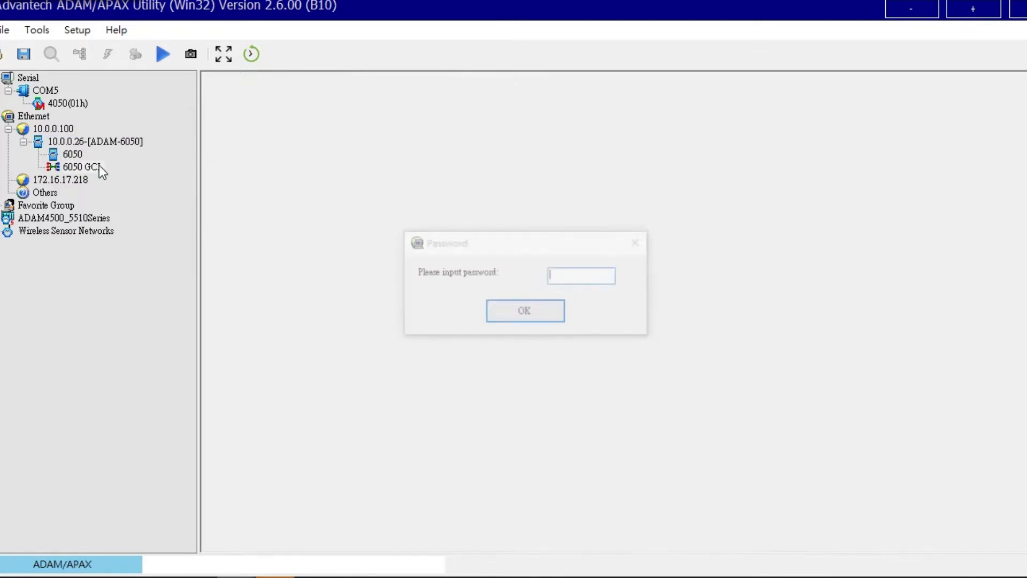
pyautogui.click(610, 277)
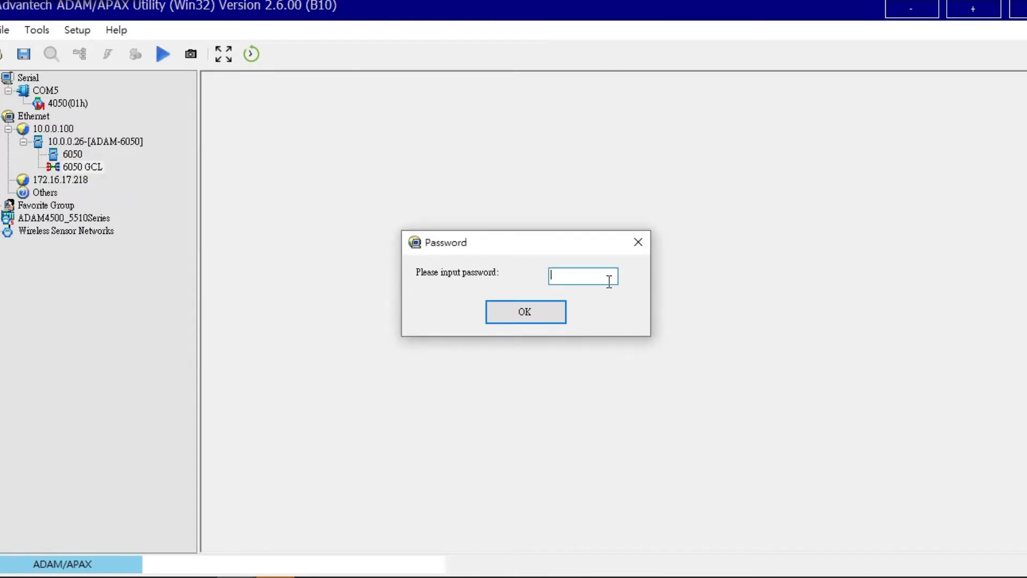
pyautogui.write('********')
pyautogui.click(553, 310)
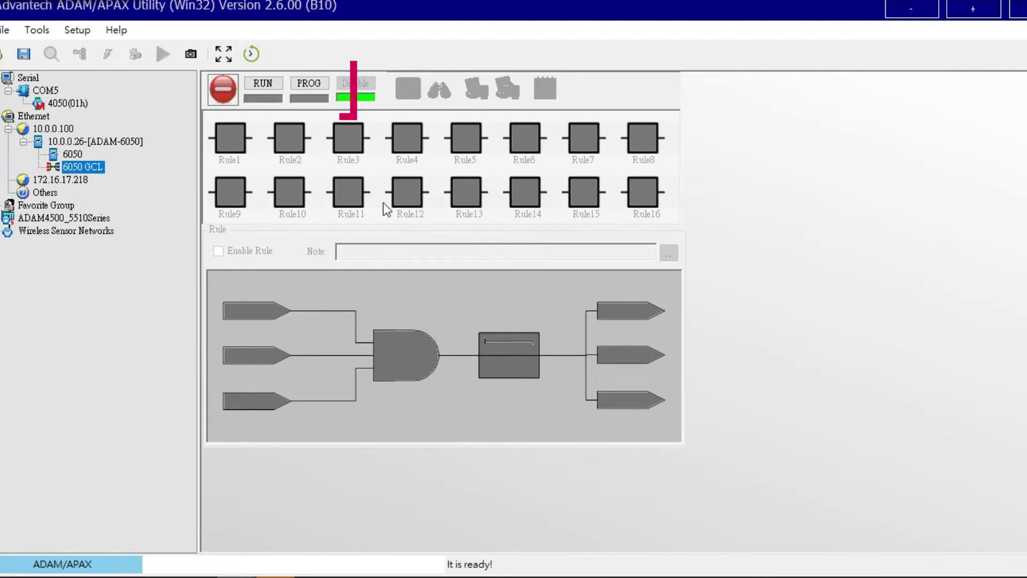
pyautogui.click(303, 84)
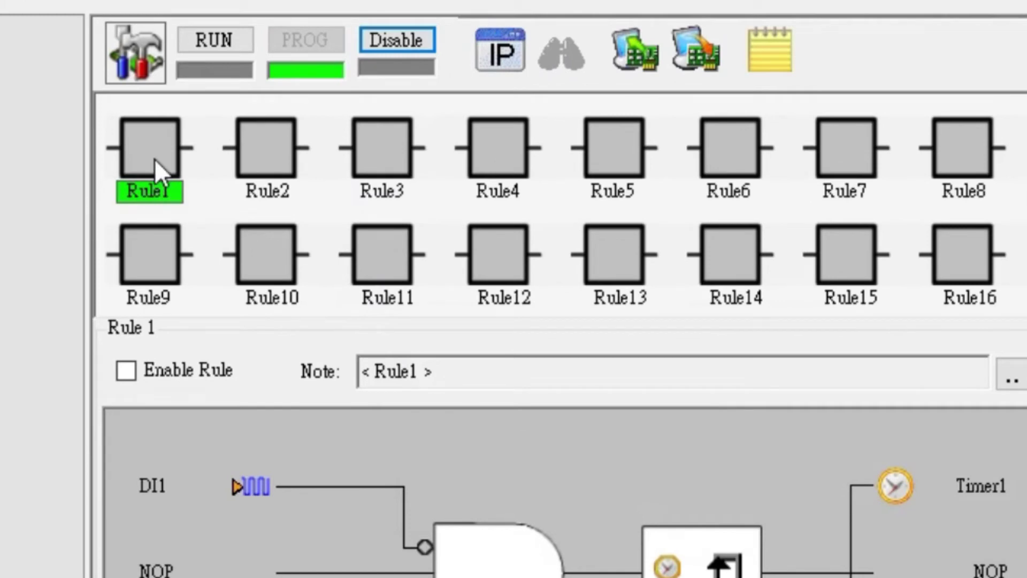
# Tick Enable Rule for Rule 1 (DI1 through AND to Timer1).
pyautogui.click(155, 372)
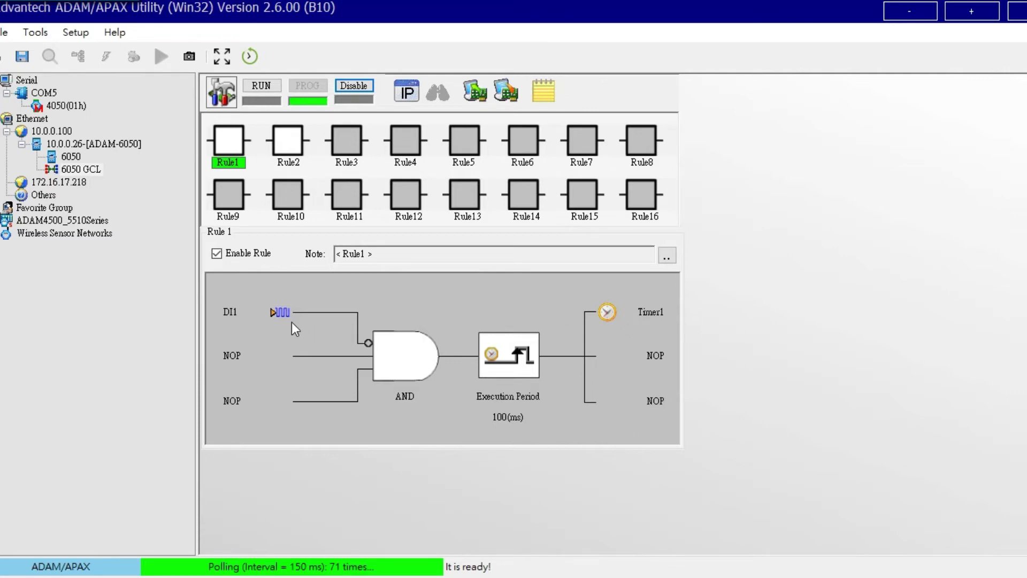
# Set Rule 1's input to DI channel 1 False and its output to ON-Delay Timer index 1.
pyautogui.doubleClick(275, 314)
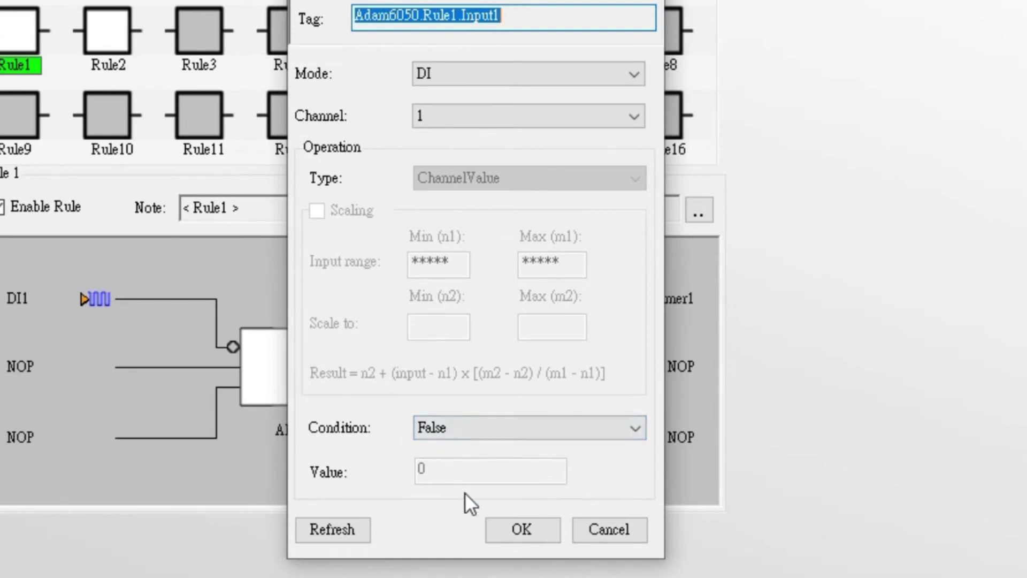
pyautogui.click(514, 529)
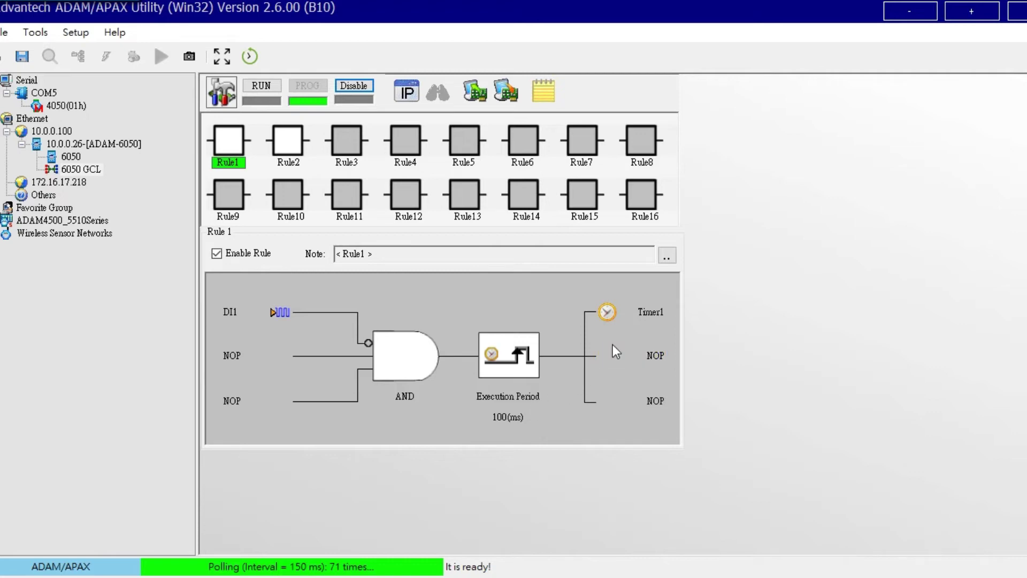
pyautogui.click(627, 317)
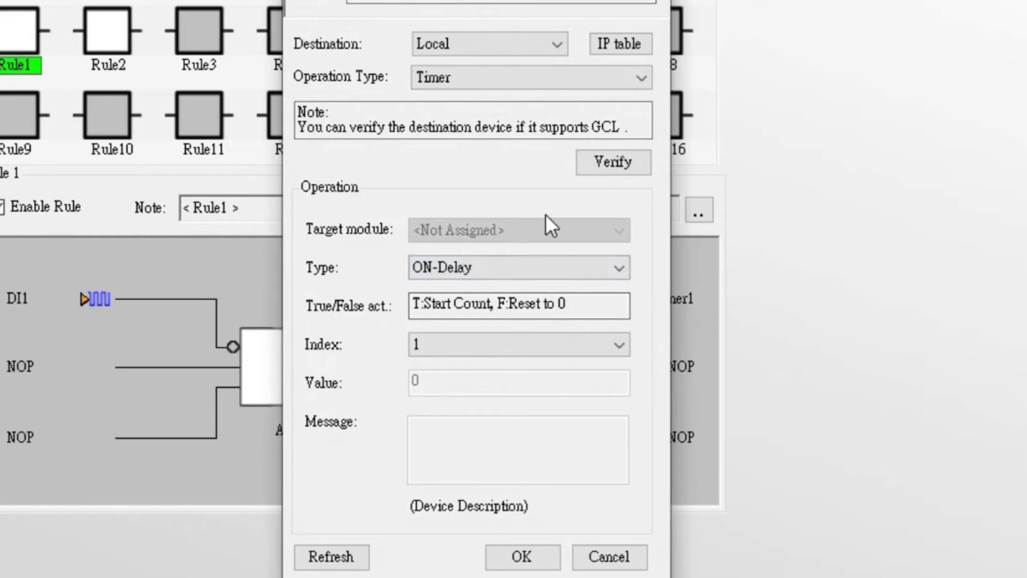
pyautogui.click(530, 554)
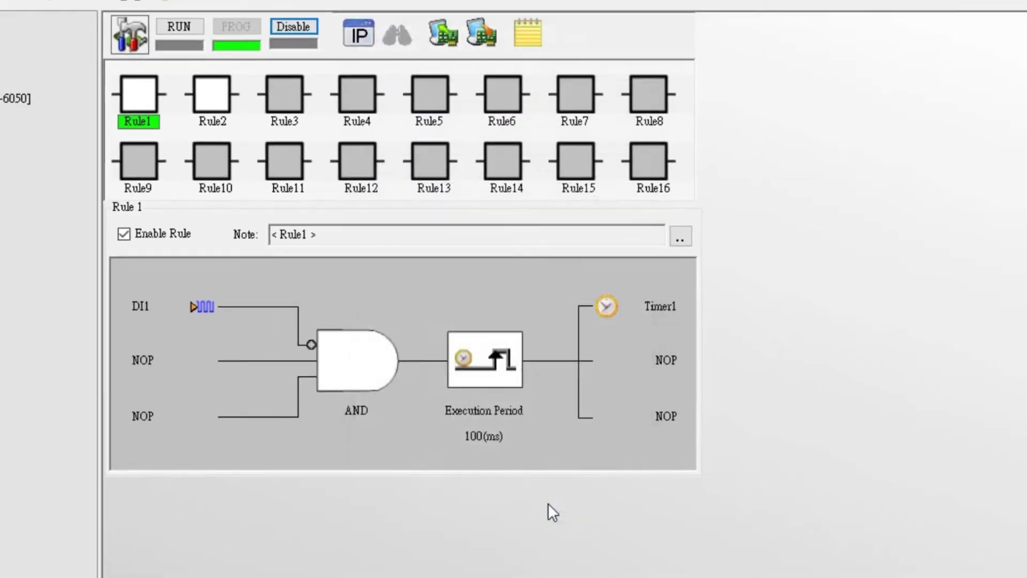
# Make Rule 2 set DO channel 1 True when Timer 1 reaches ≥ 300, then press RUN.
pyautogui.click(212, 94)
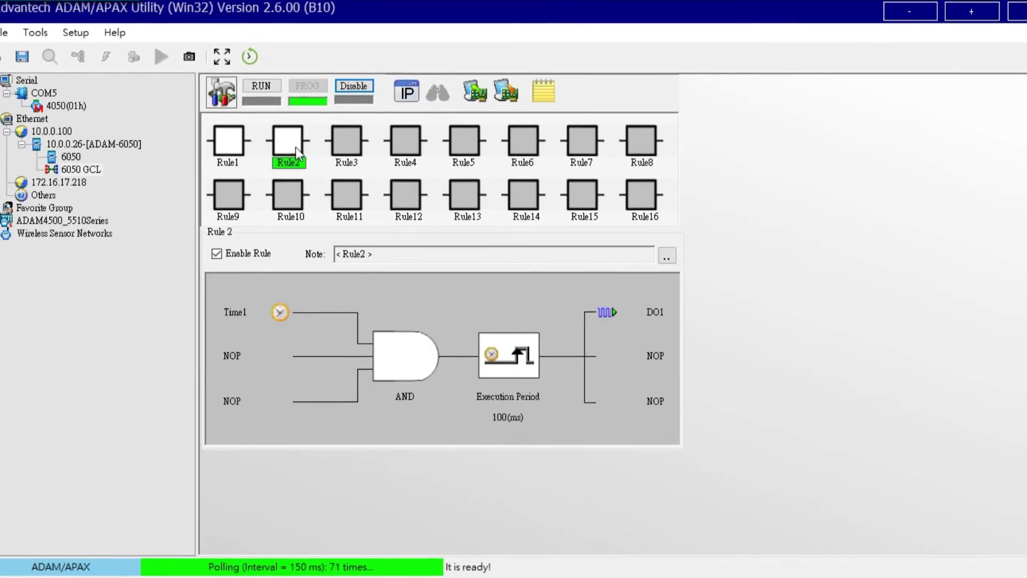
pyautogui.click(266, 309)
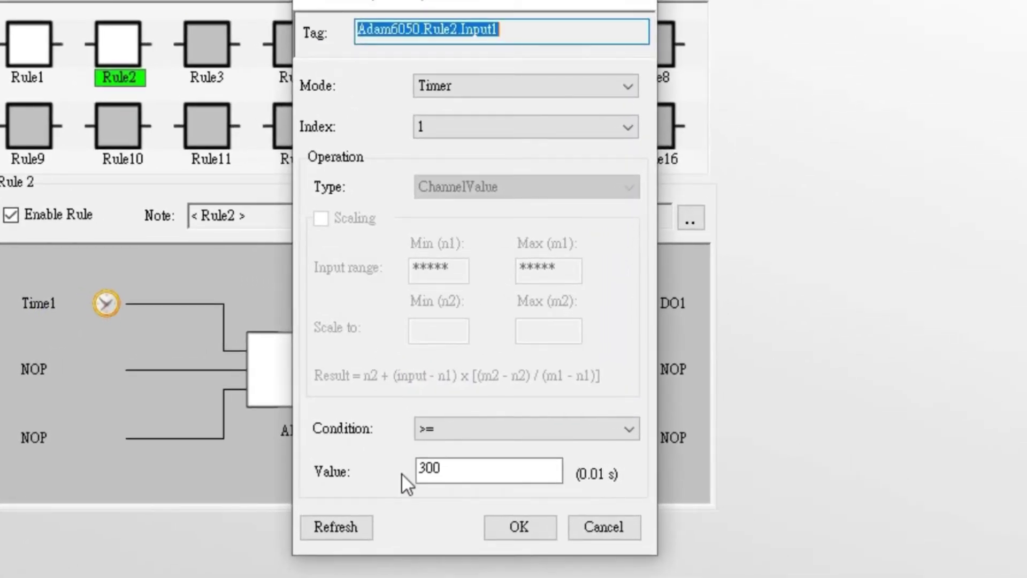
pyautogui.click(509, 518)
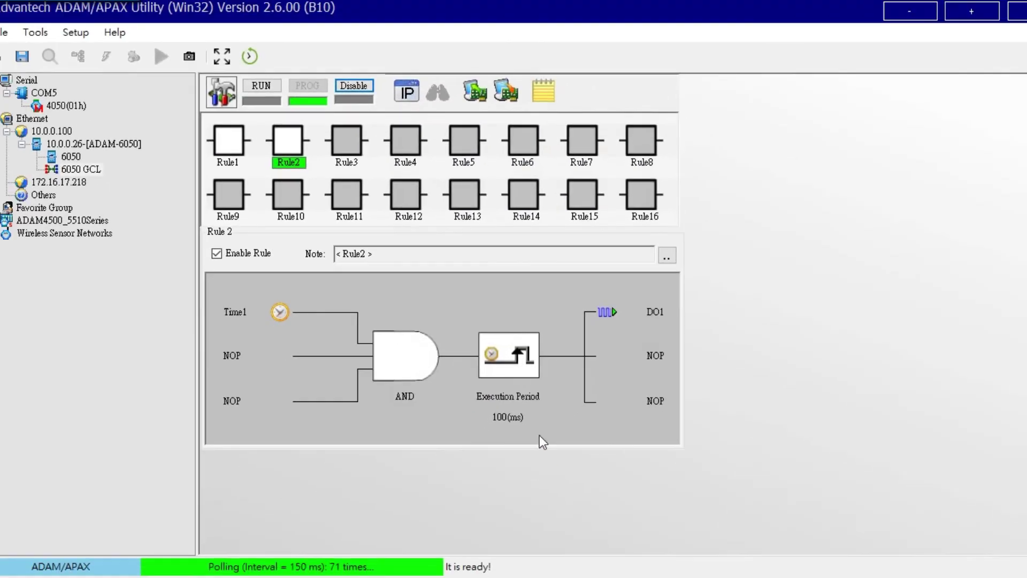
pyautogui.doubleClick(611, 314)
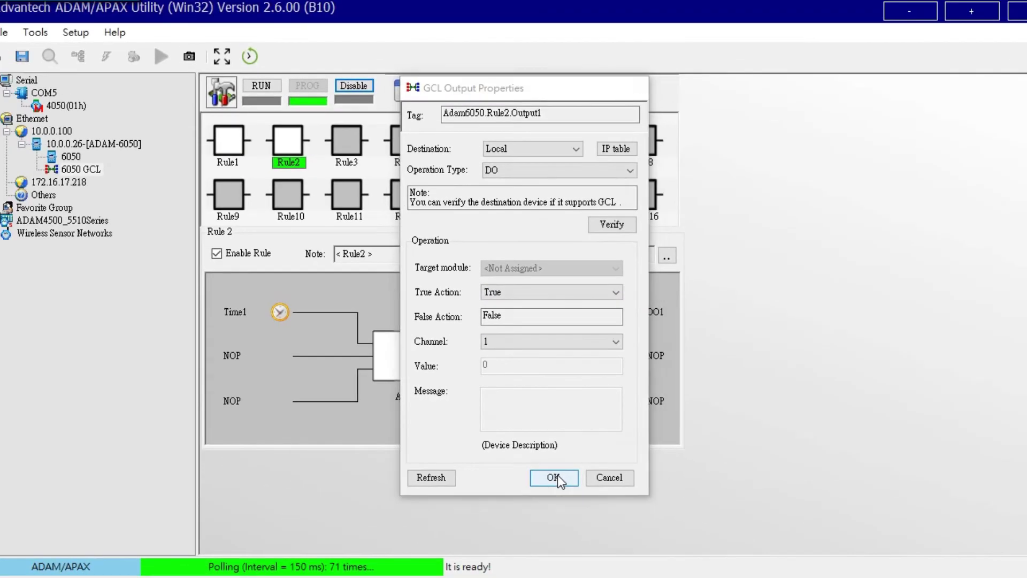
pyautogui.click(554, 477)
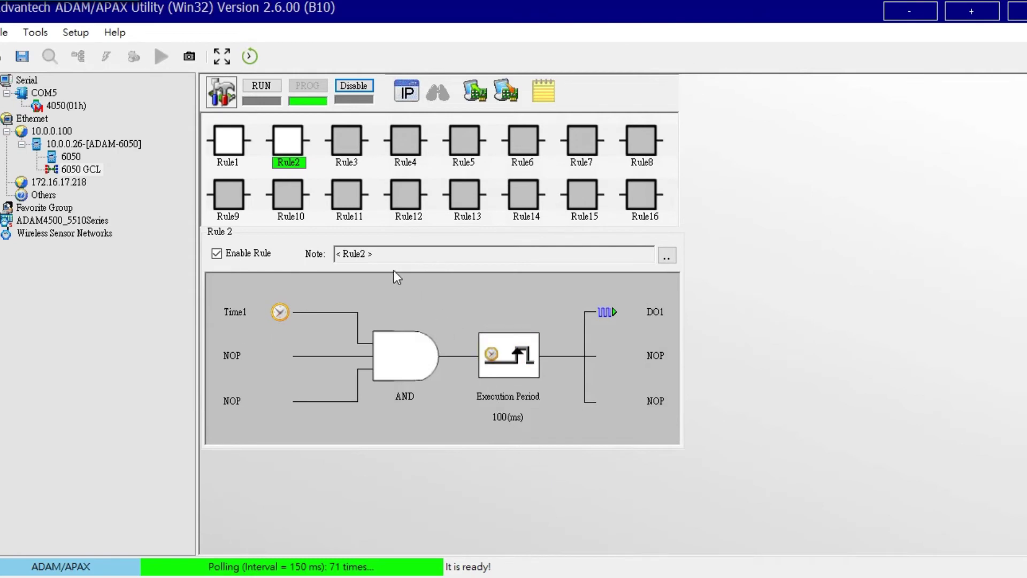
pyautogui.click(262, 87)
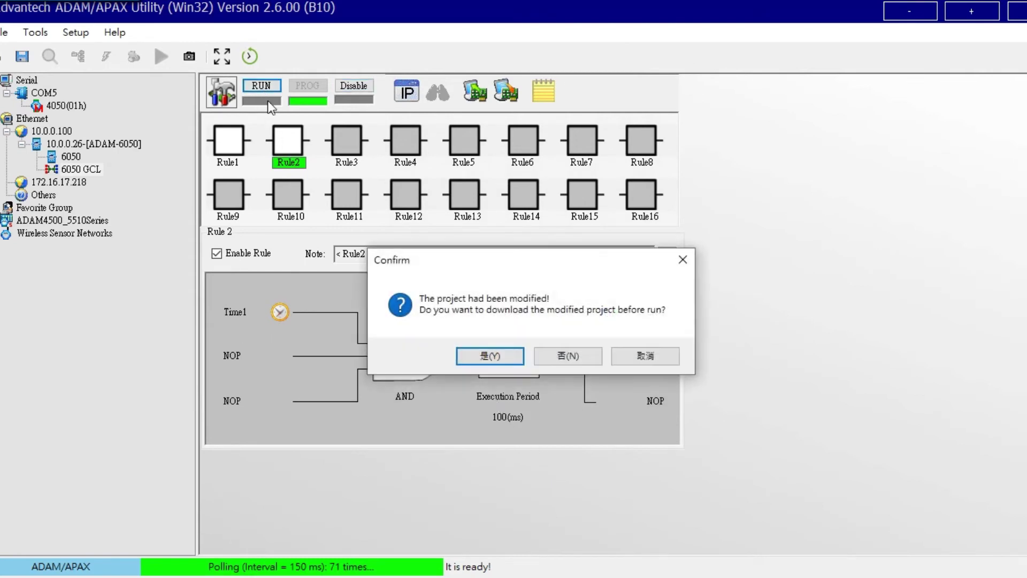
# Download the modified project to the ADAM-6050 and run it, then switch to the other Advantech window.
pyautogui.click(510, 358)
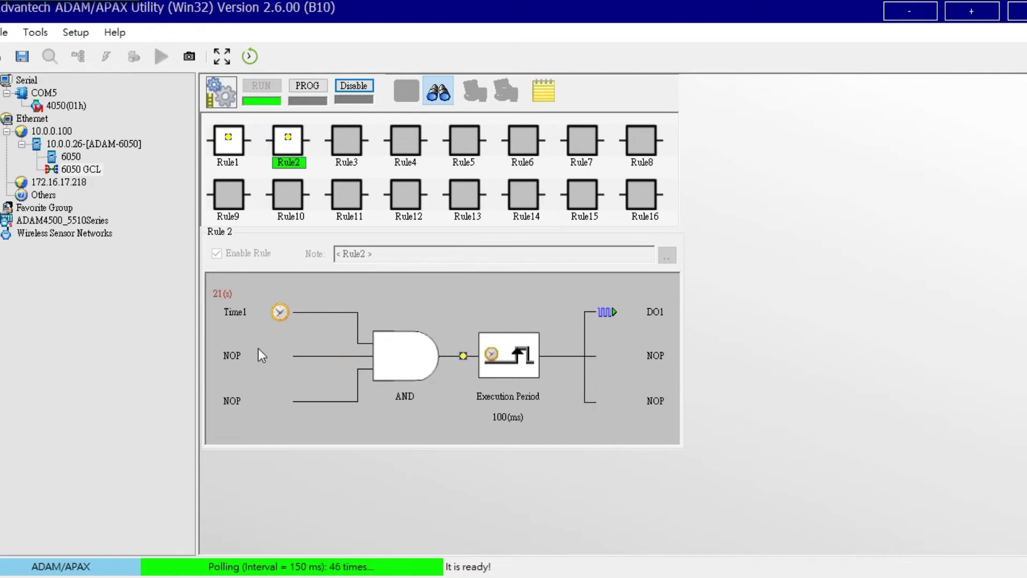
pyautogui.moveTo(299, 575)
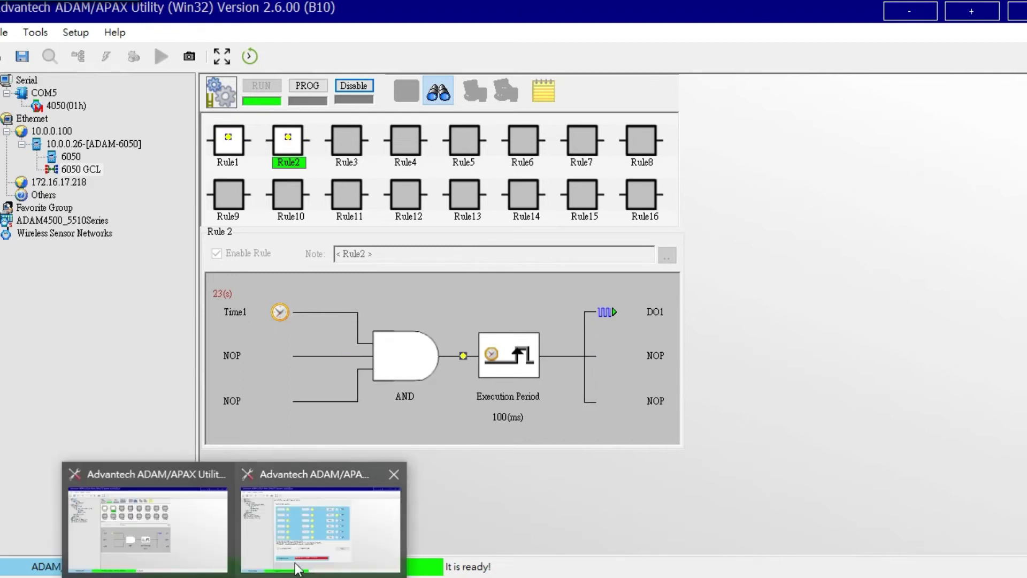
pyautogui.click(299, 556)
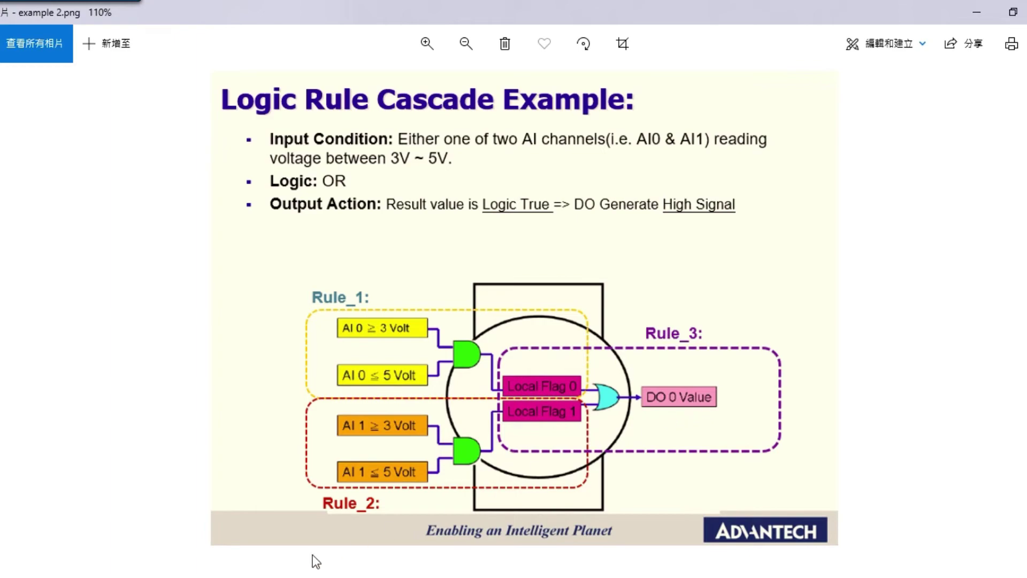
# Open the ADAM-6017's GCL rules and confirm Rule 1's first input as AI0 ≥ 3.00.
pyautogui.click(222, 570)
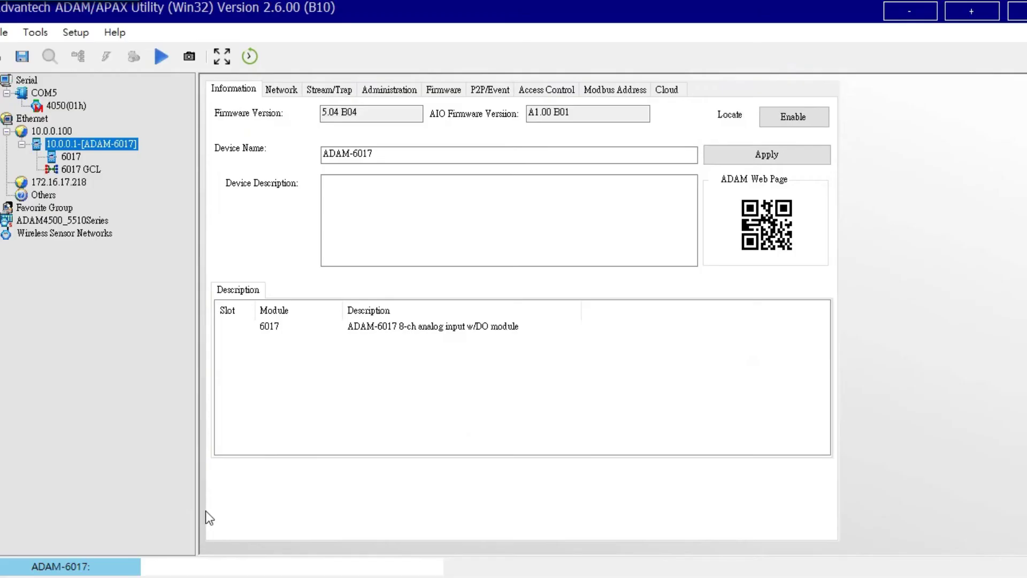
pyautogui.click(100, 170)
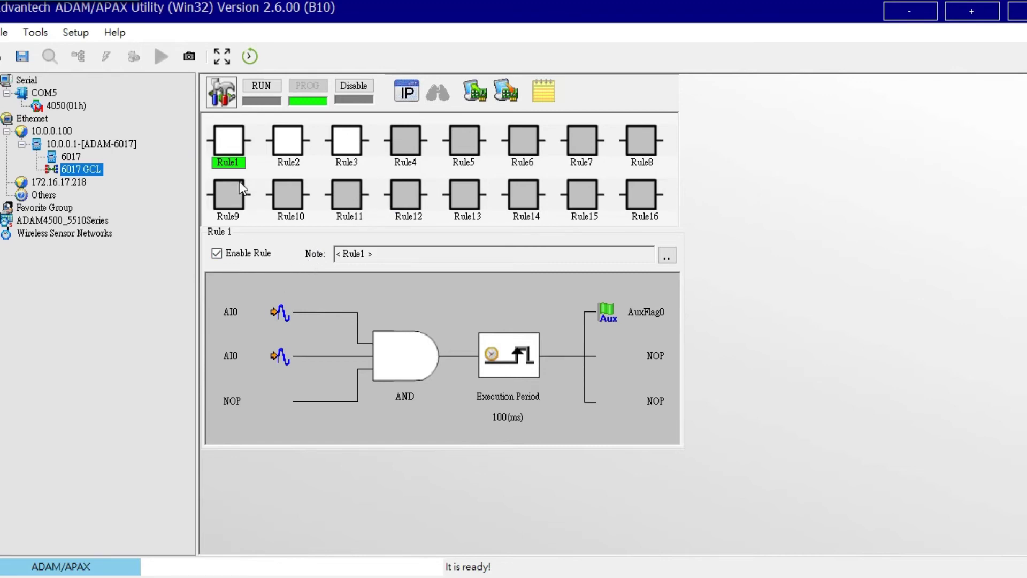
pyautogui.doubleClick(240, 305)
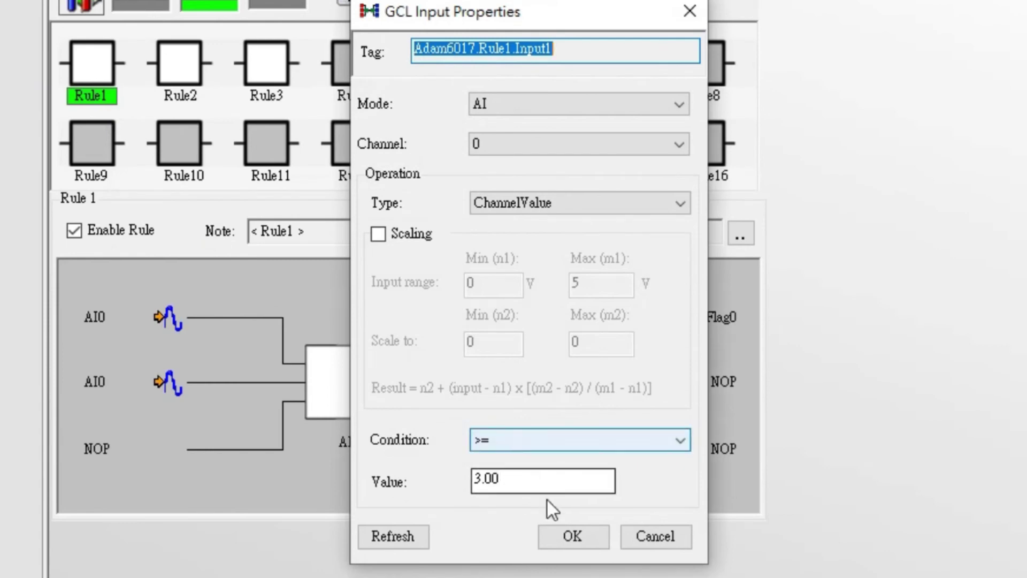
pyautogui.click(569, 539)
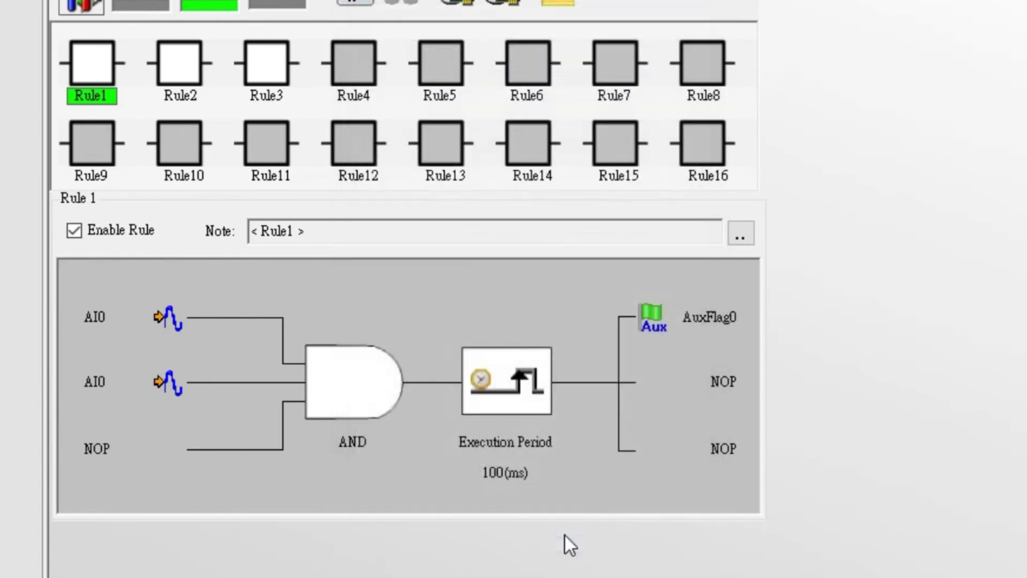
# Set Rule 1's second input to AI0 ≤ 5.00 and its output AuxFlag0 (index 0) to True.
pyautogui.doubleClick(117, 392)
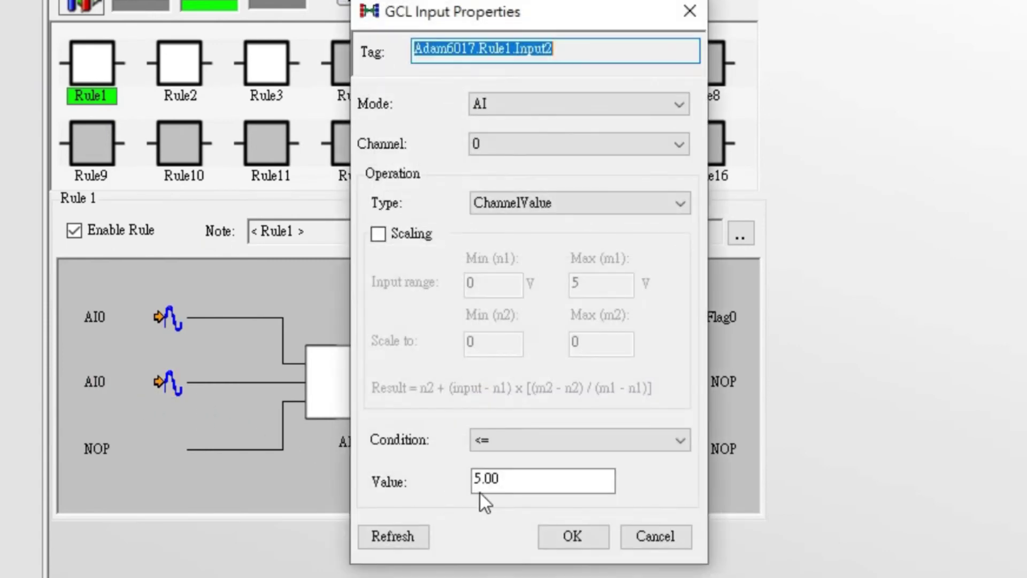
pyautogui.click(577, 535)
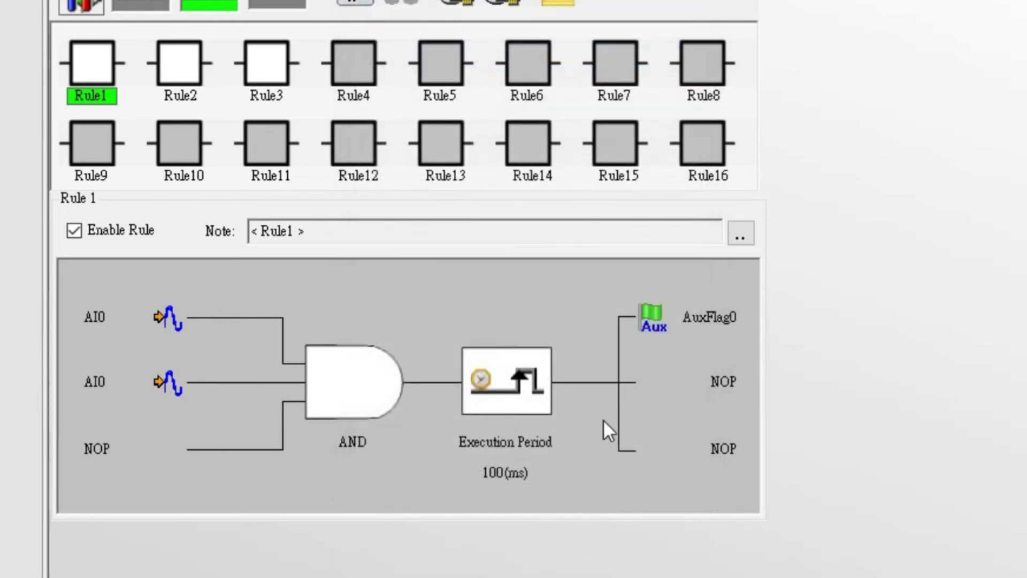
pyautogui.doubleClick(646, 319)
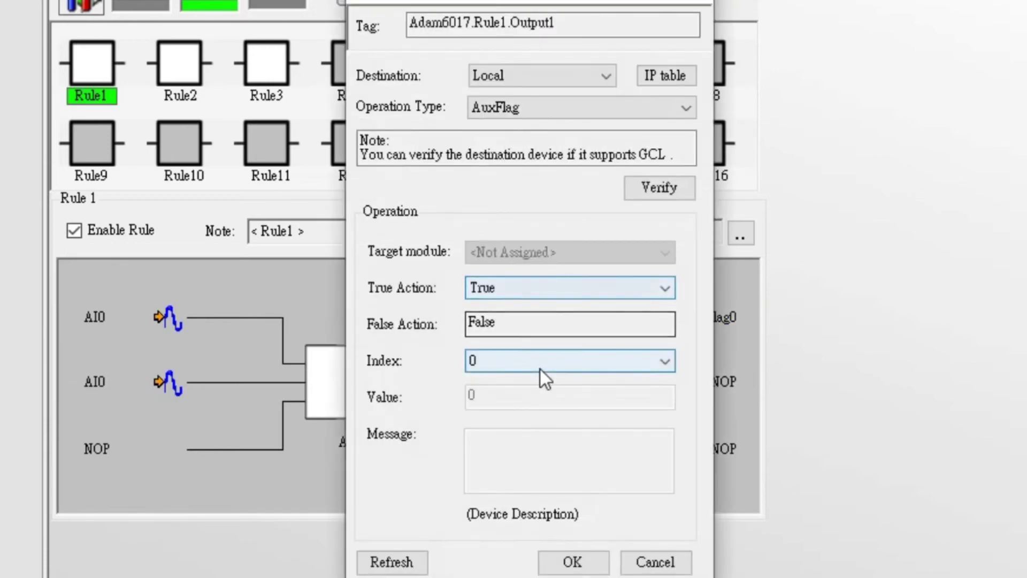
pyautogui.click(571, 560)
pyautogui.click(174, 77)
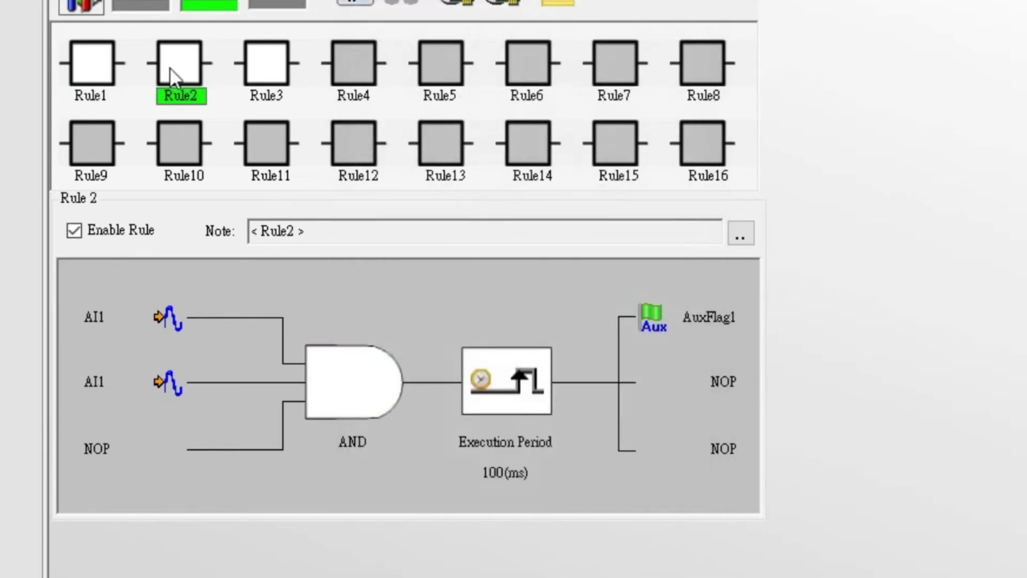
# Set Rule 2's inputs to AI1 ≥ 3.00 and AI1 ≤ 5.00, with output AuxFlag index 1 True.
pyautogui.doubleClick(123, 317)
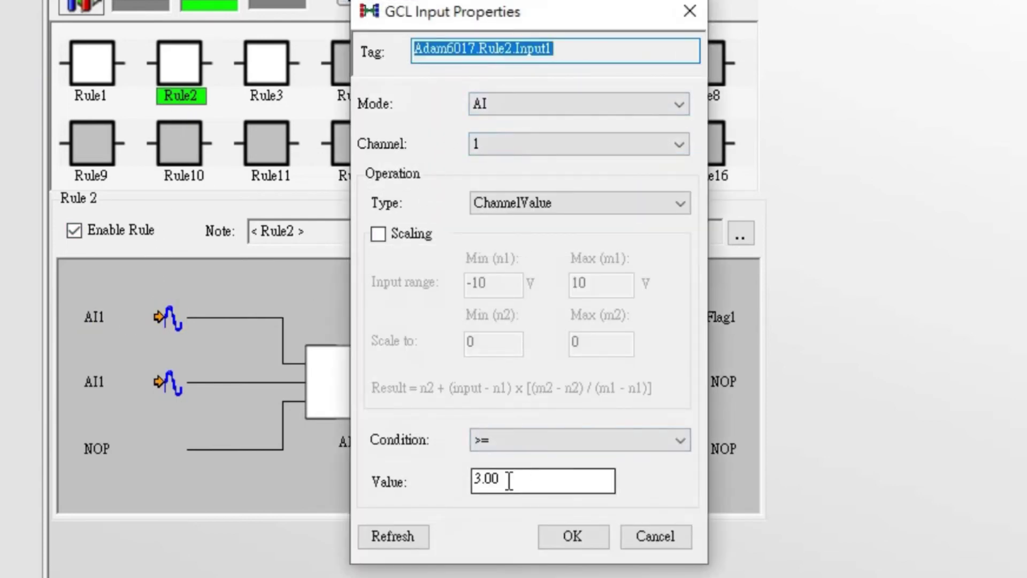
pyautogui.click(552, 538)
pyautogui.doubleClick(96, 377)
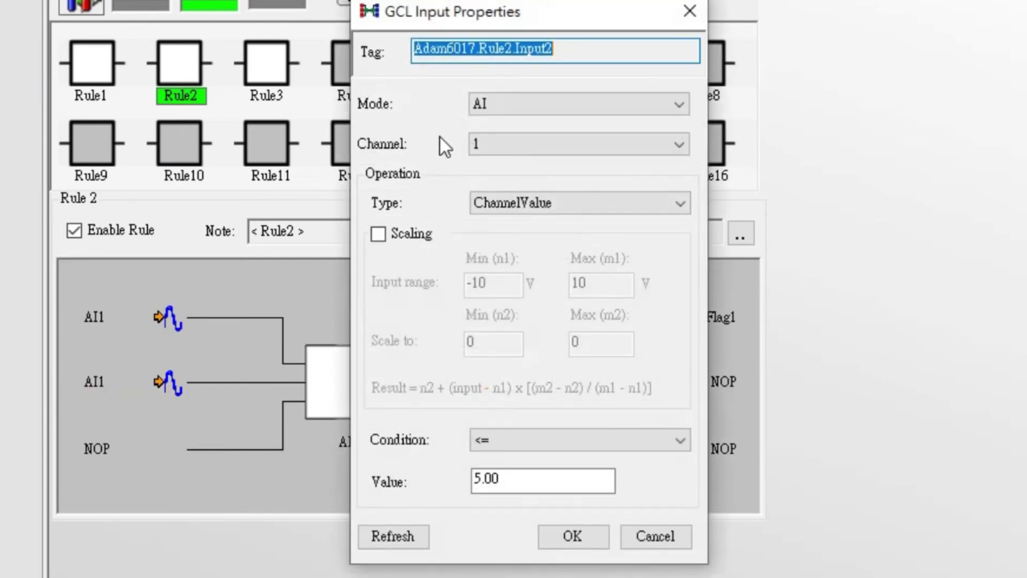
pyautogui.click(577, 538)
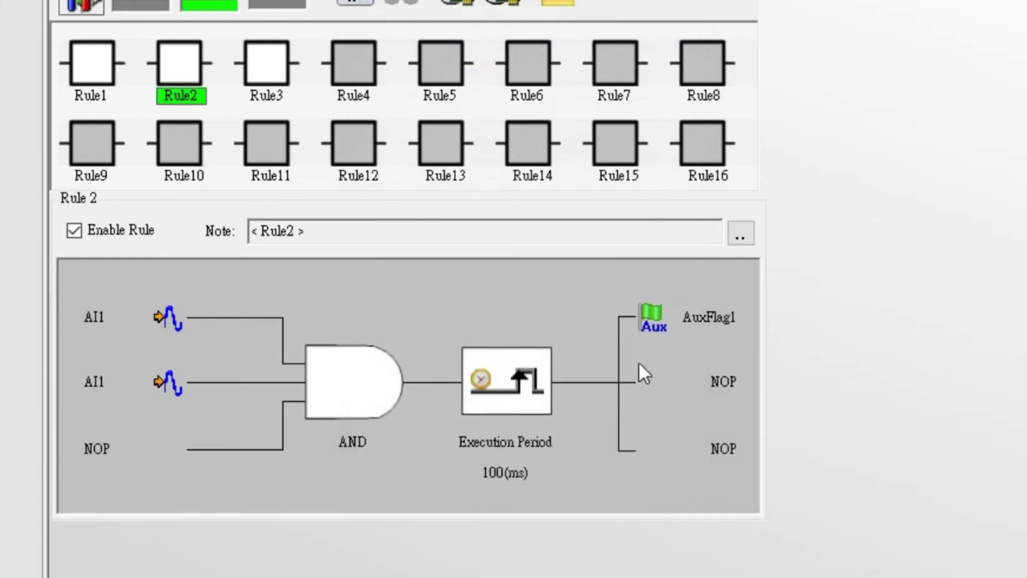
pyautogui.doubleClick(652, 323)
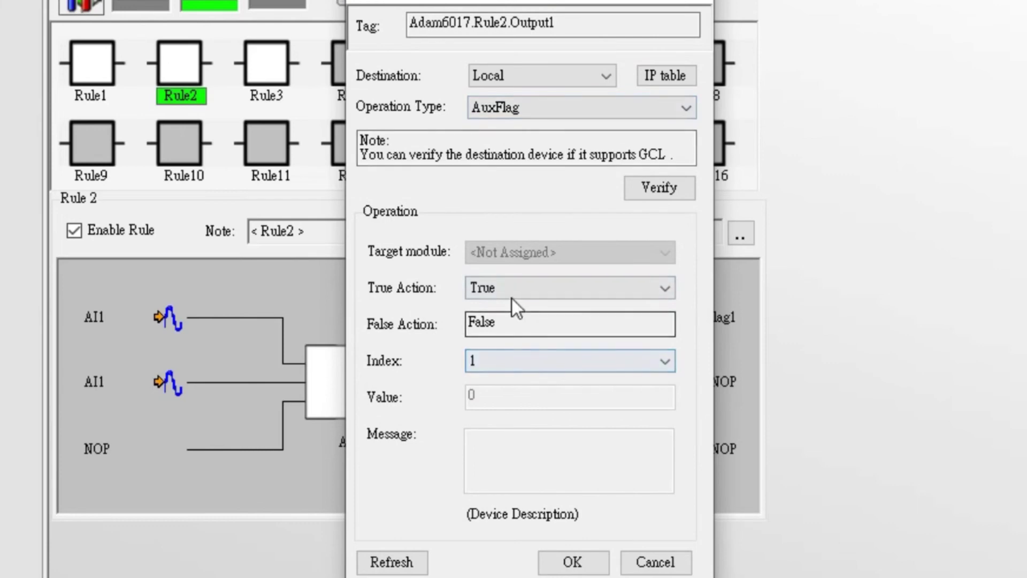
pyautogui.click(569, 561)
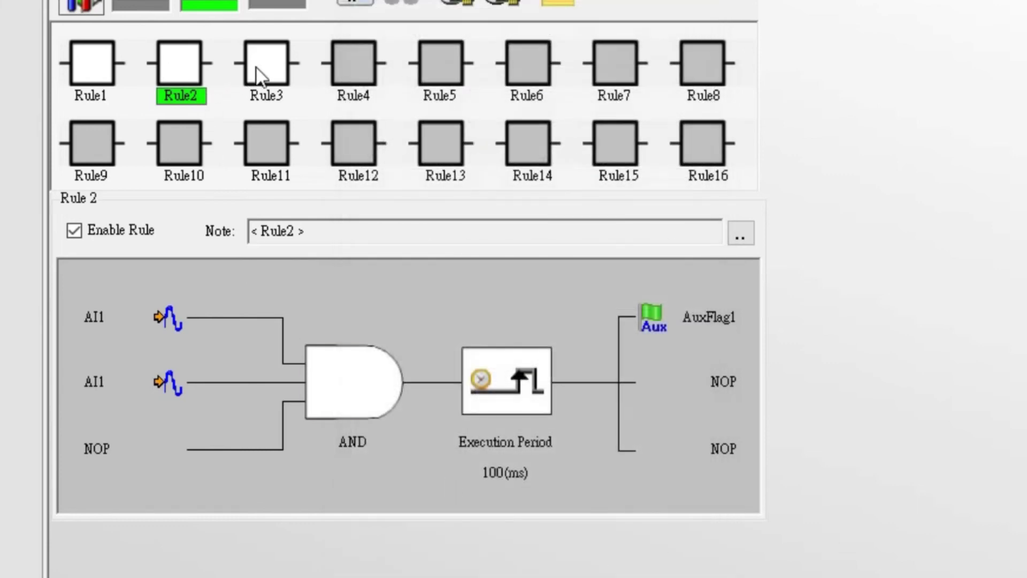
pyautogui.click(256, 70)
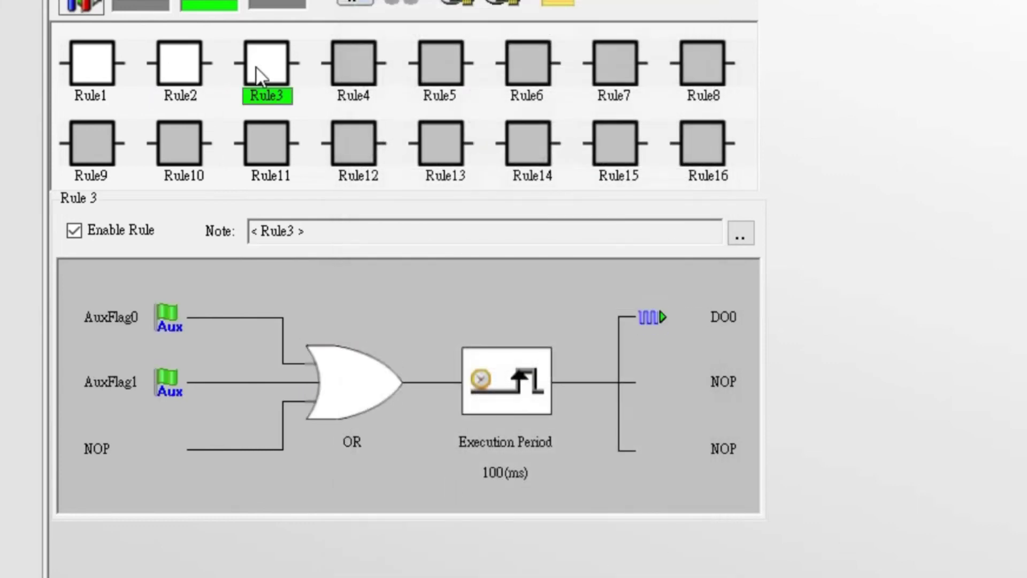
# Set Rule 3's first input to AuxFlag0 True and its output to DO channel 0 True.
pyautogui.doubleClick(146, 313)
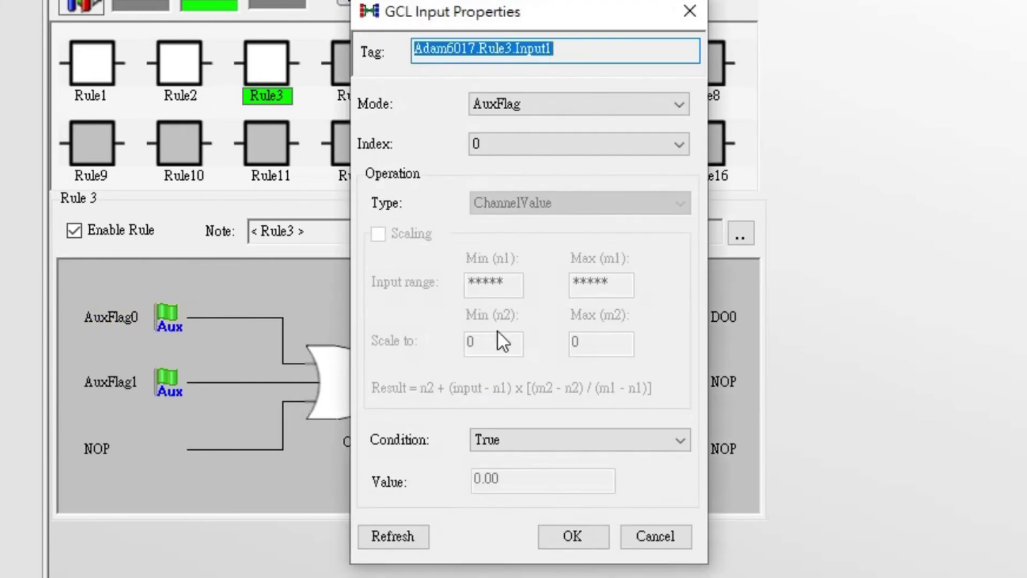
pyautogui.click(542, 539)
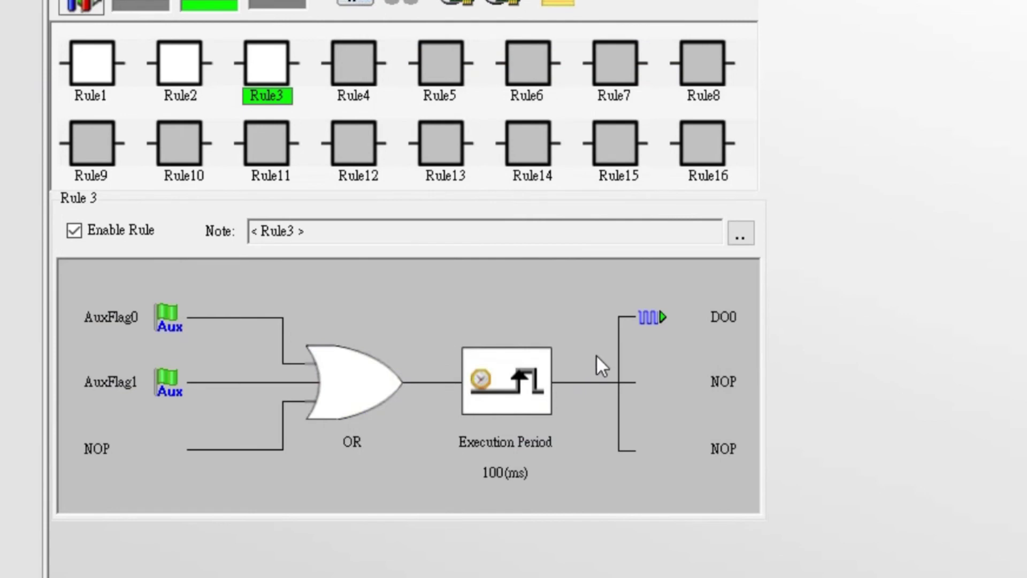
pyautogui.doubleClick(641, 323)
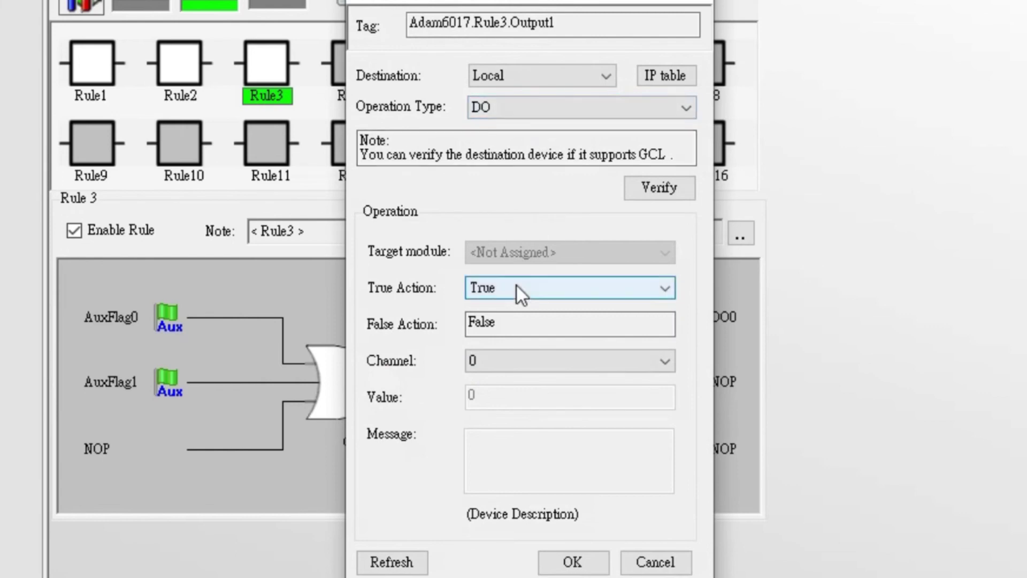
pyautogui.click(559, 559)
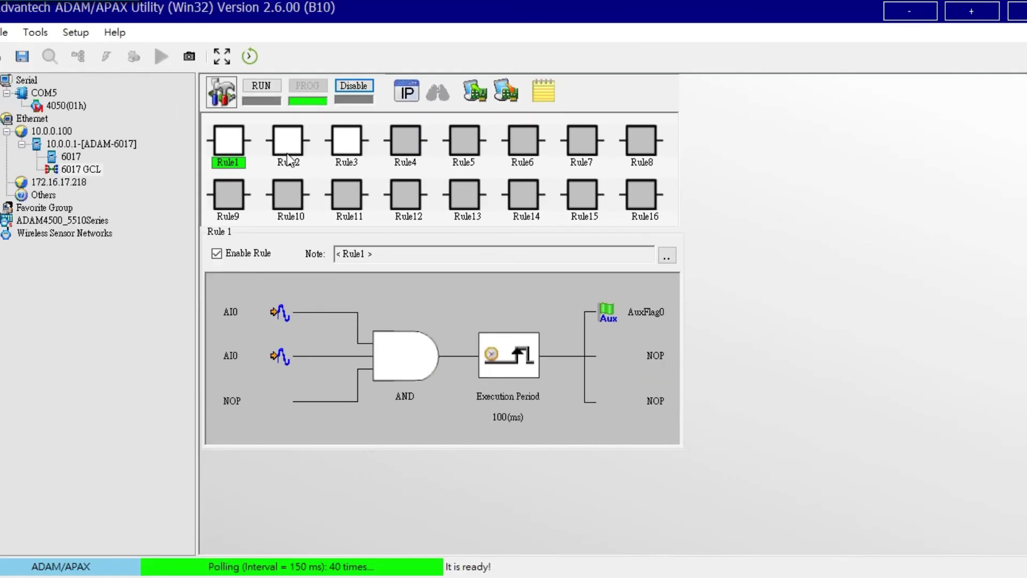
# Switch the ADAM-6017 from PROG to RUN mode, then check the other utility window.
pyautogui.click(262, 90)
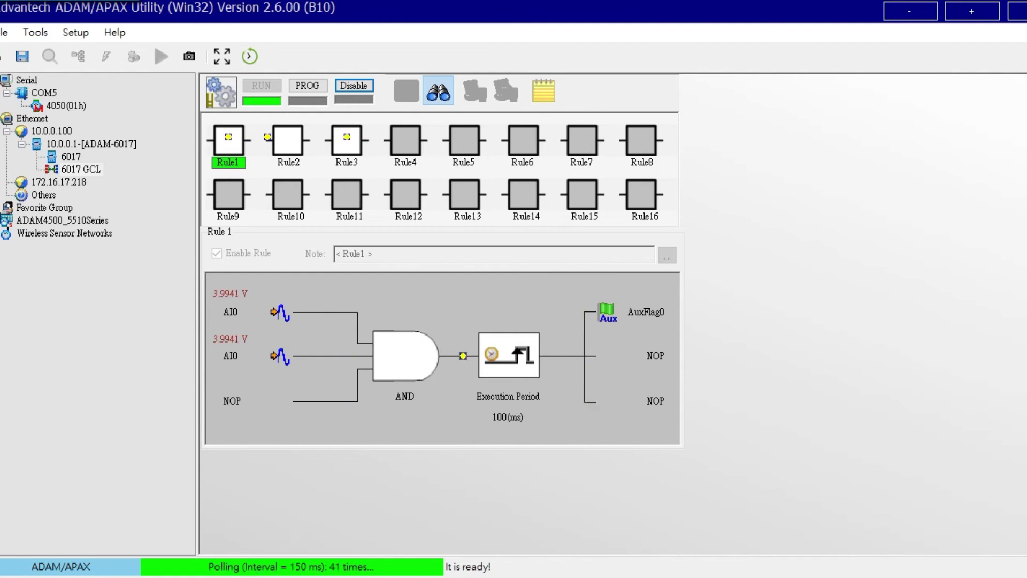
pyautogui.click(307, 549)
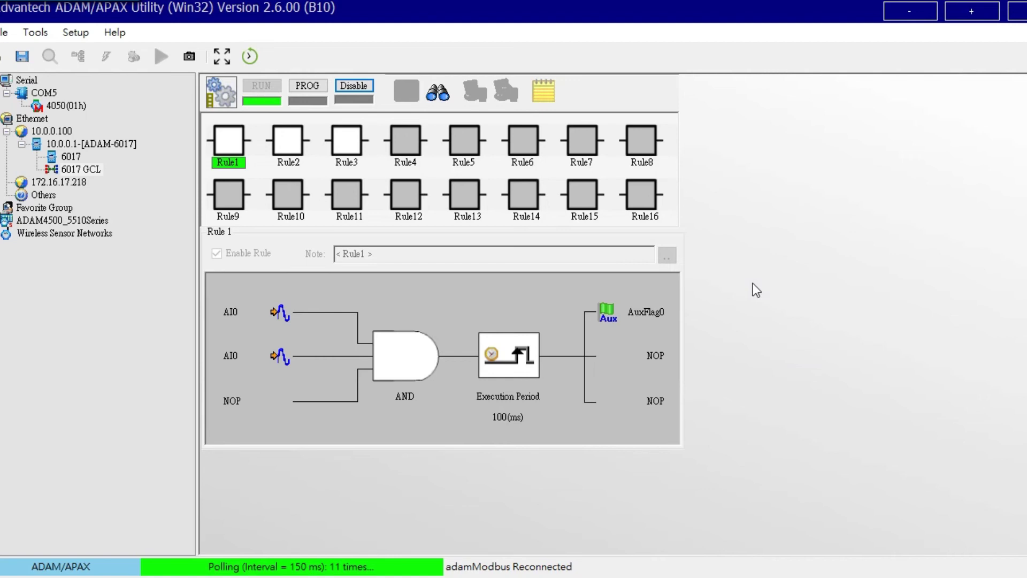
# Review the Project Content table of all 16 rules, close it, and start Run Monitoring on Rule 1.
pyautogui.click(556, 89)
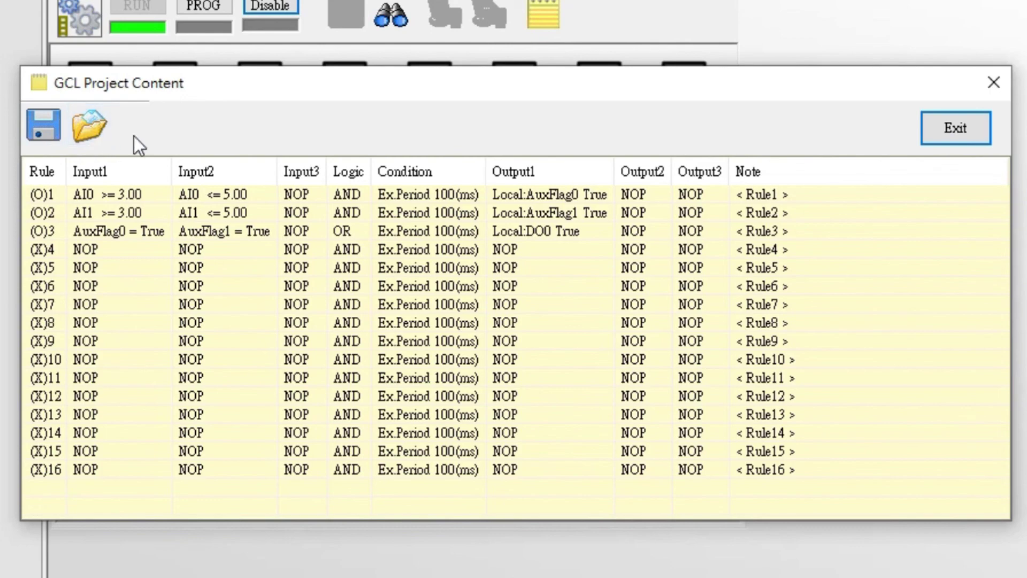
pyautogui.click(951, 141)
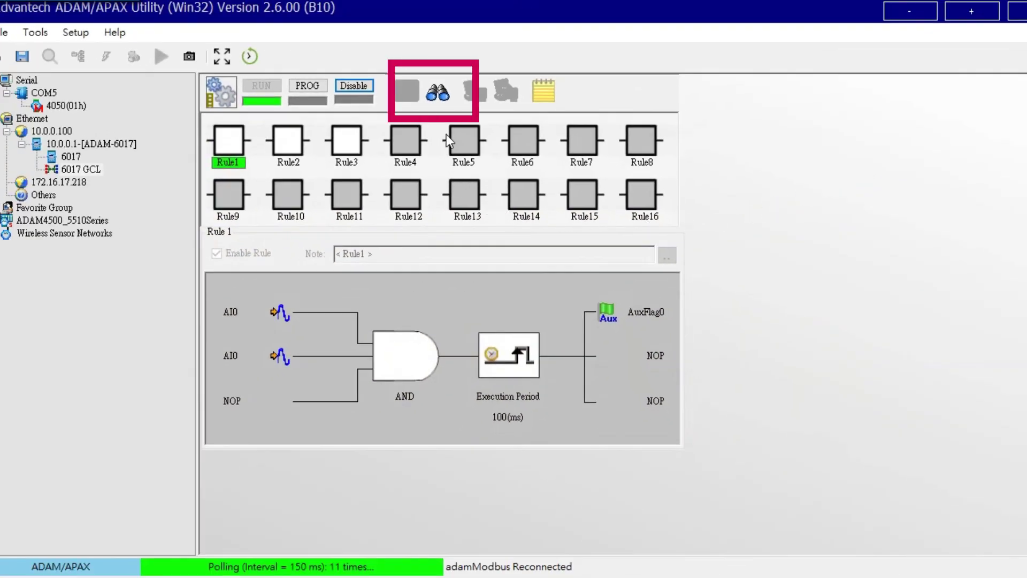
pyautogui.click(441, 98)
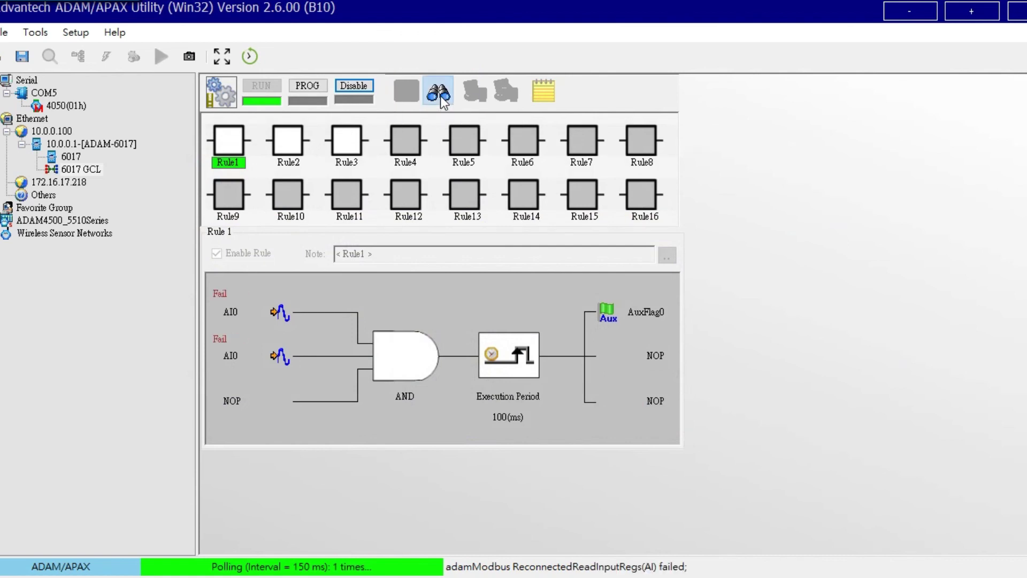